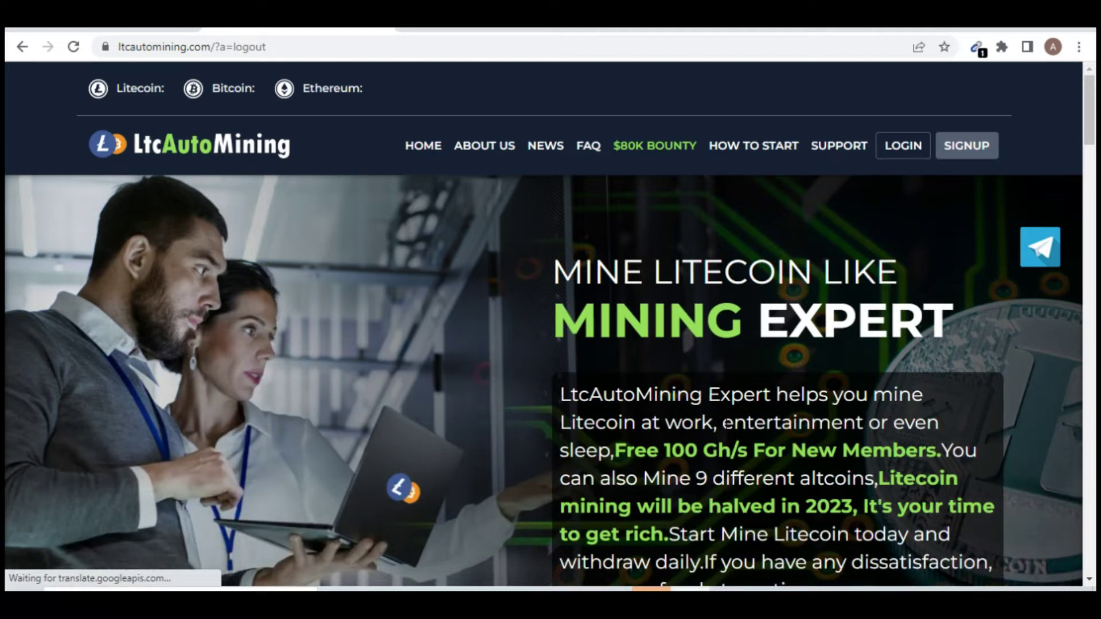
# Step: Look over the LtcAutoMining home page introduction and open the sign-up form for a new account
pyautogui.scroll(-3, 724, 423)
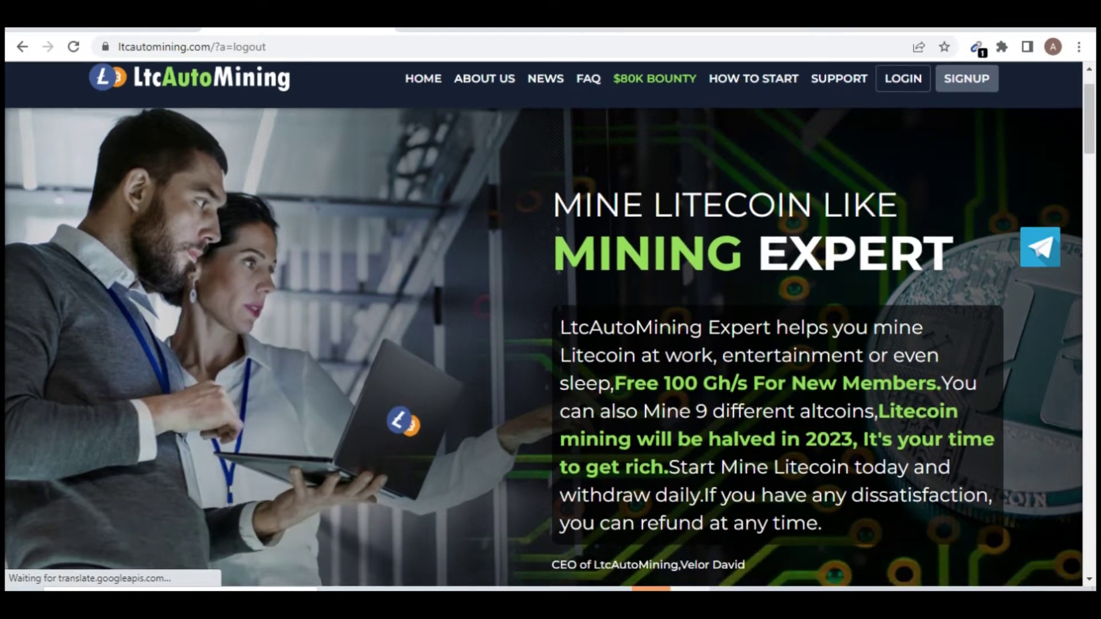
pyautogui.scroll(-3, 724, 419)
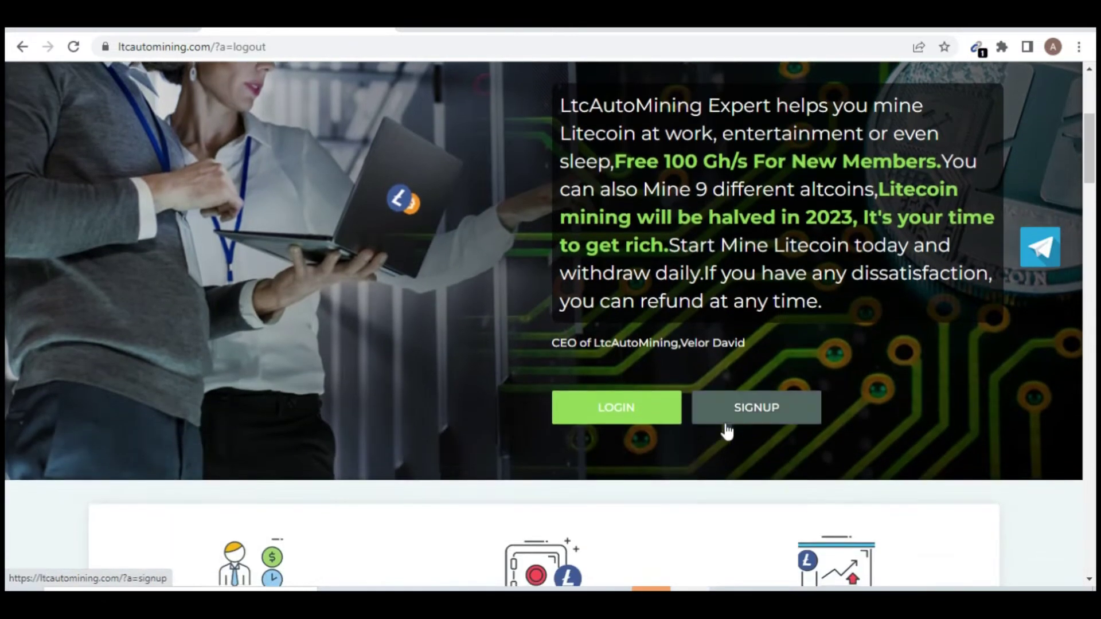
pyautogui.scroll(6, 725, 430)
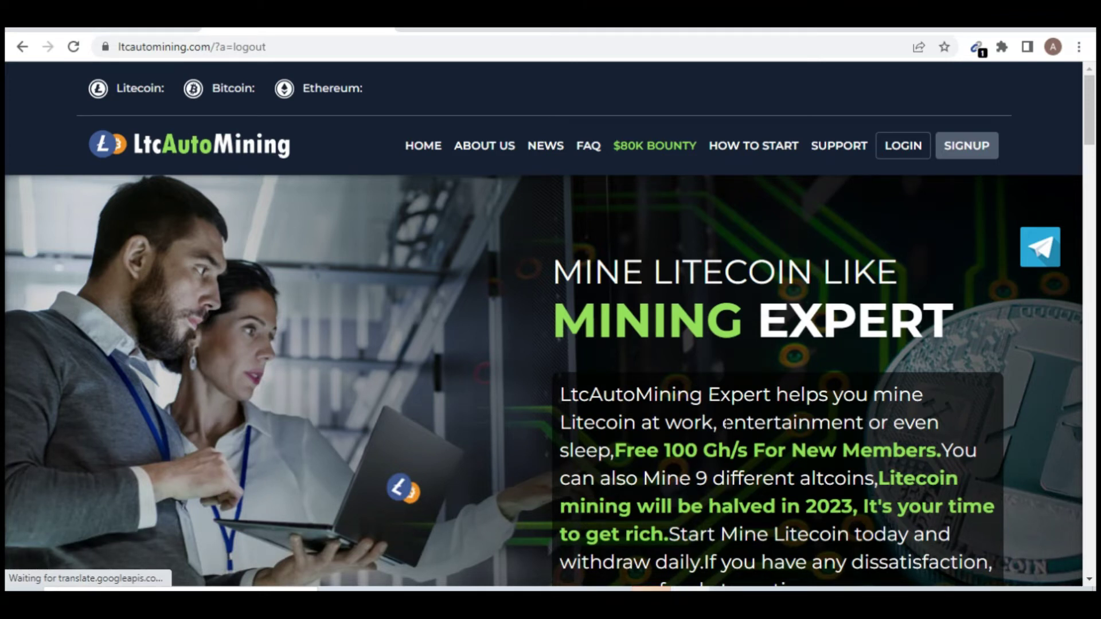
pyautogui.scroll(-1, 727, 423)
pyautogui.scroll(1, 727, 423)
pyautogui.click(964, 149)
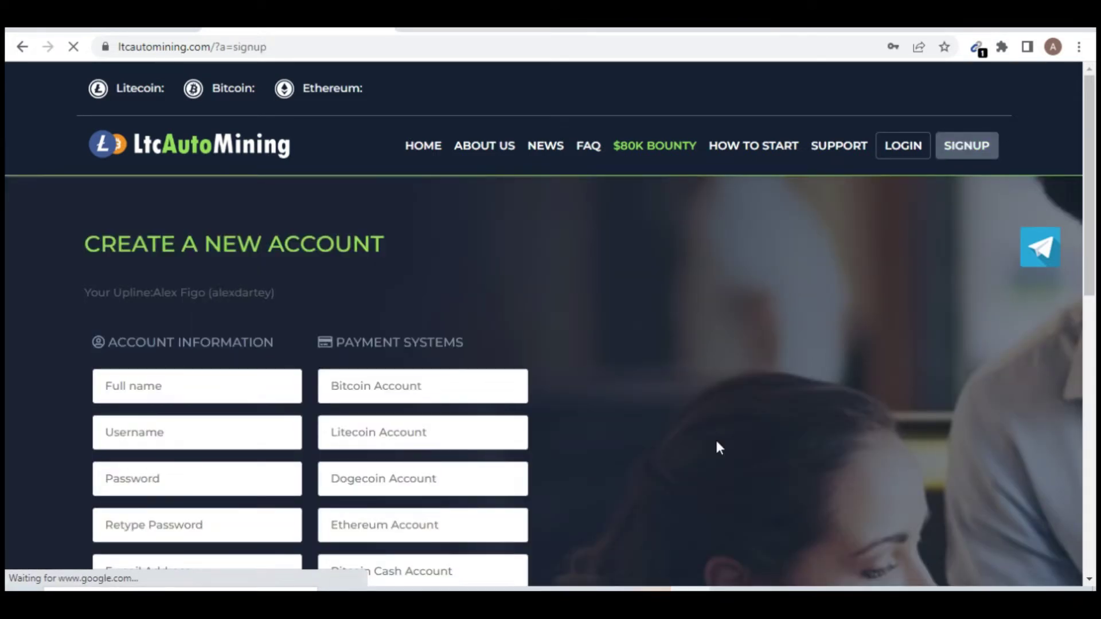
# Step: Fill in the full name and username under Account Information on the new account form
pyautogui.scroll(-1, 719, 447)
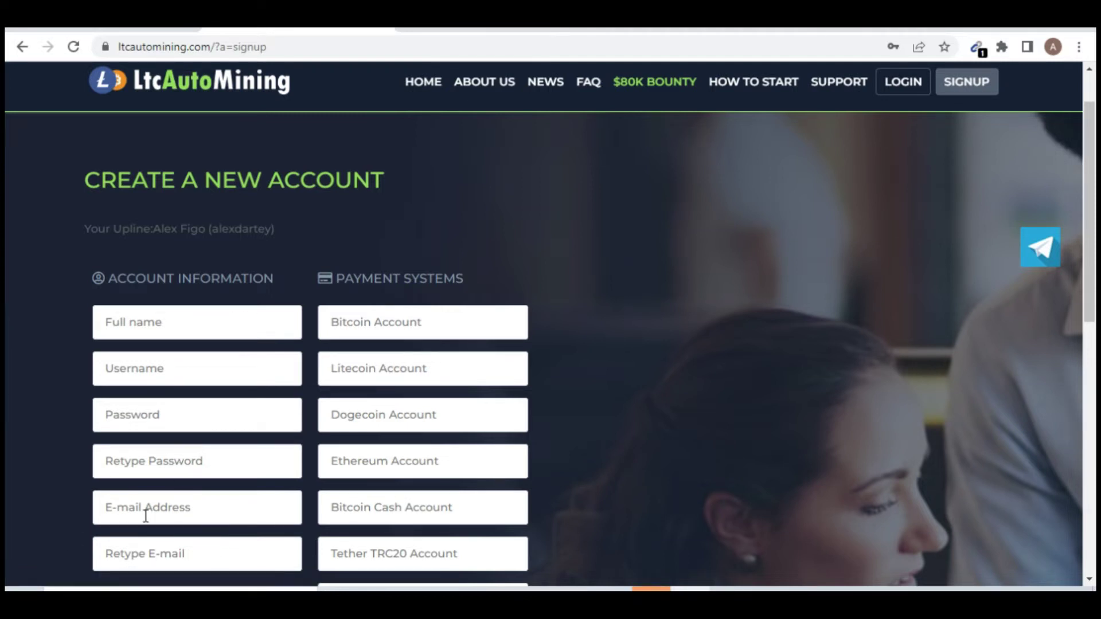
pyautogui.scroll(-2, 146, 520)
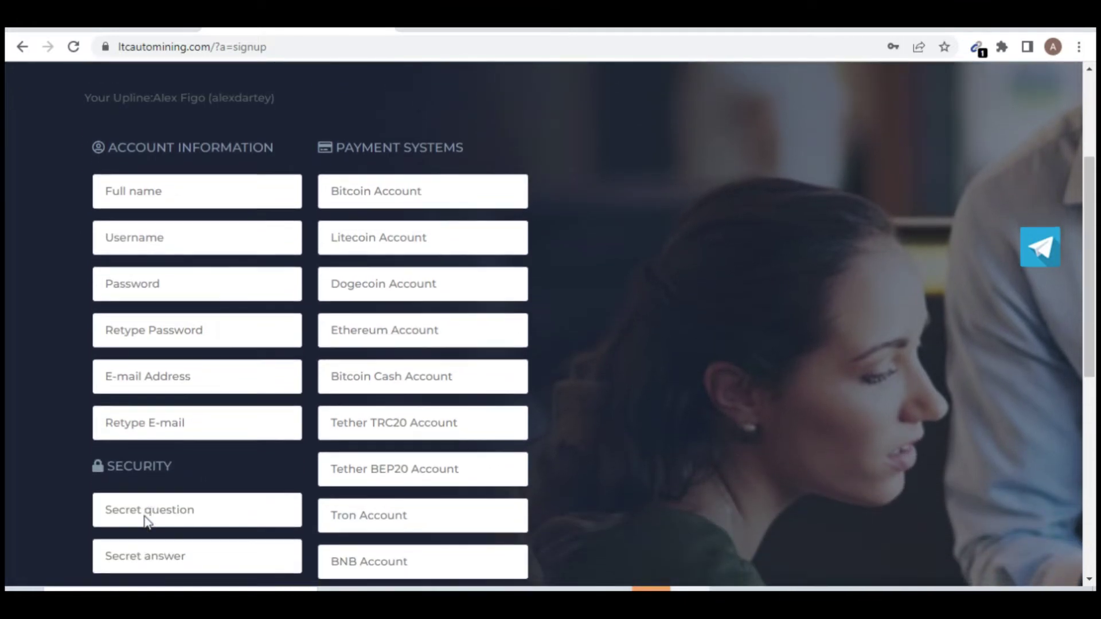
pyautogui.scroll(-1, 147, 520)
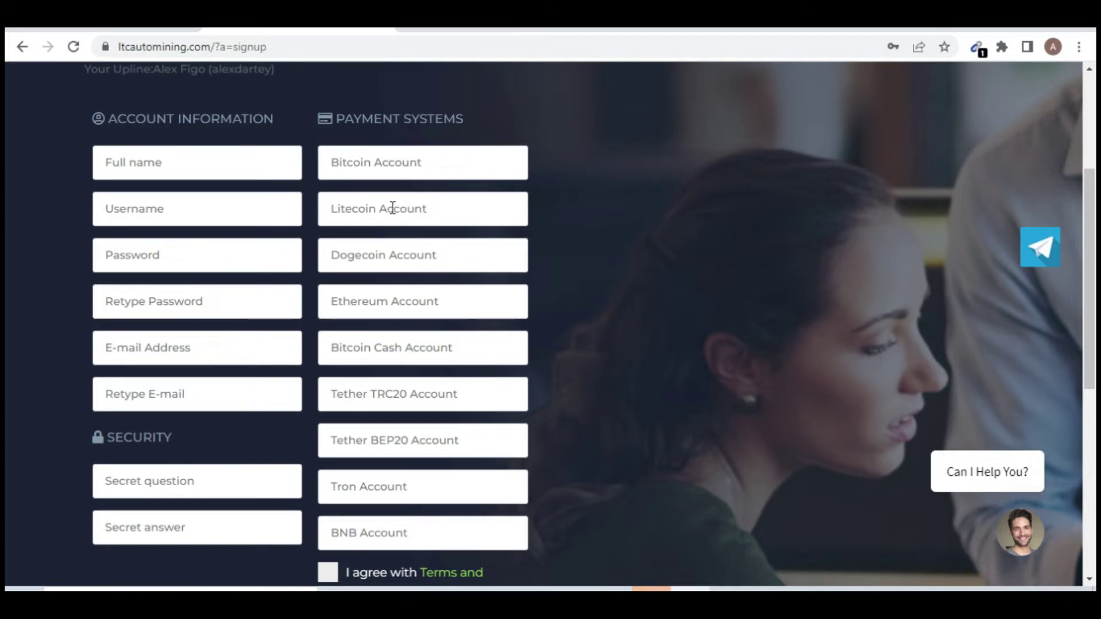
pyautogui.click(423, 209)
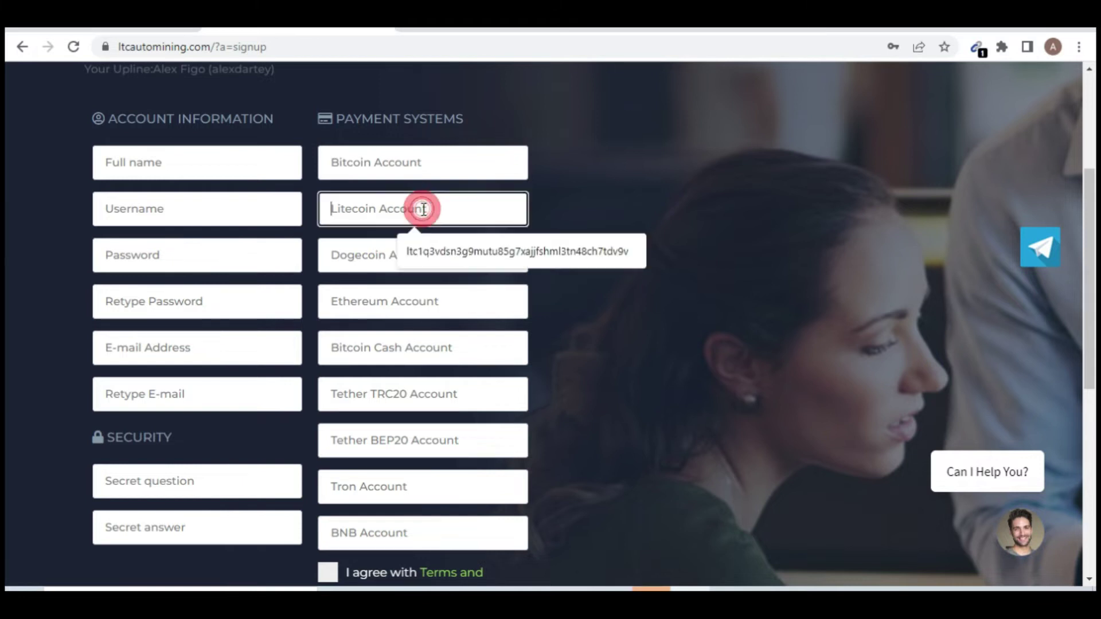
pyautogui.click(221, 163)
pyautogui.write('kvln')
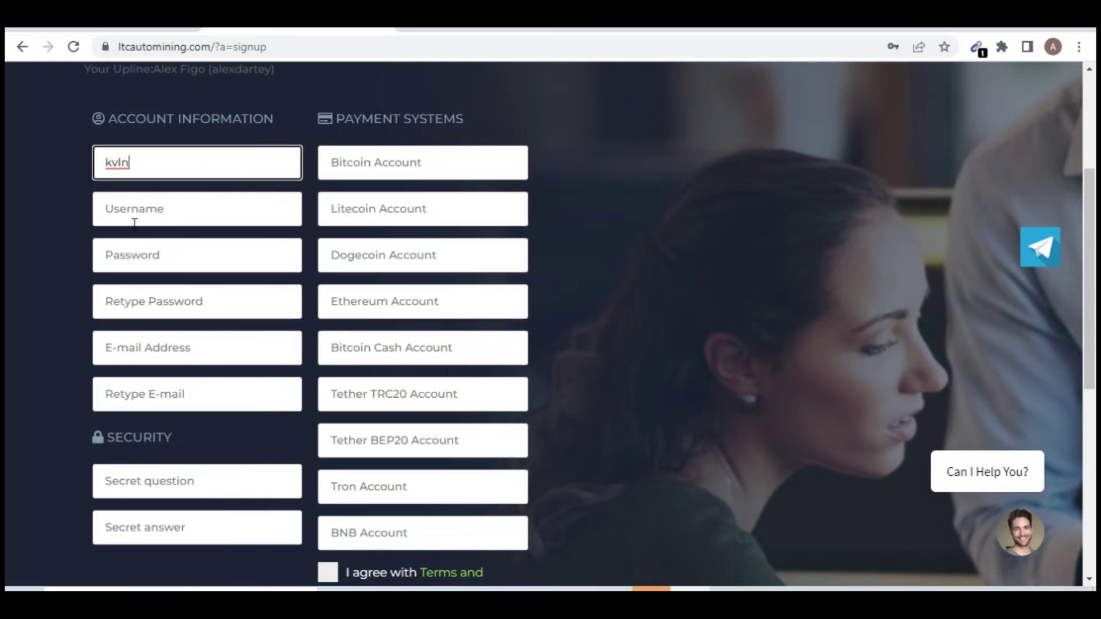
pyautogui.click(132, 220)
pyautogui.write('lklmsls')
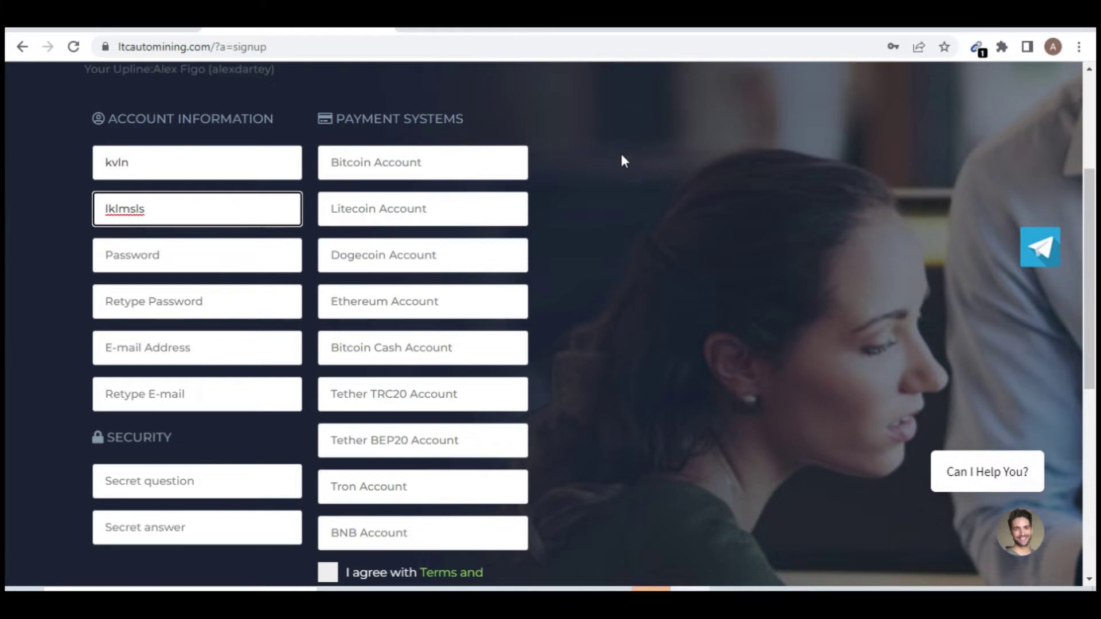
pyautogui.click(643, 180)
# Step: Review the rest of the registration form, including payment accounts, security question, terms agreement and reCAPTCHA
pyautogui.scroll(-1, 642, 180)
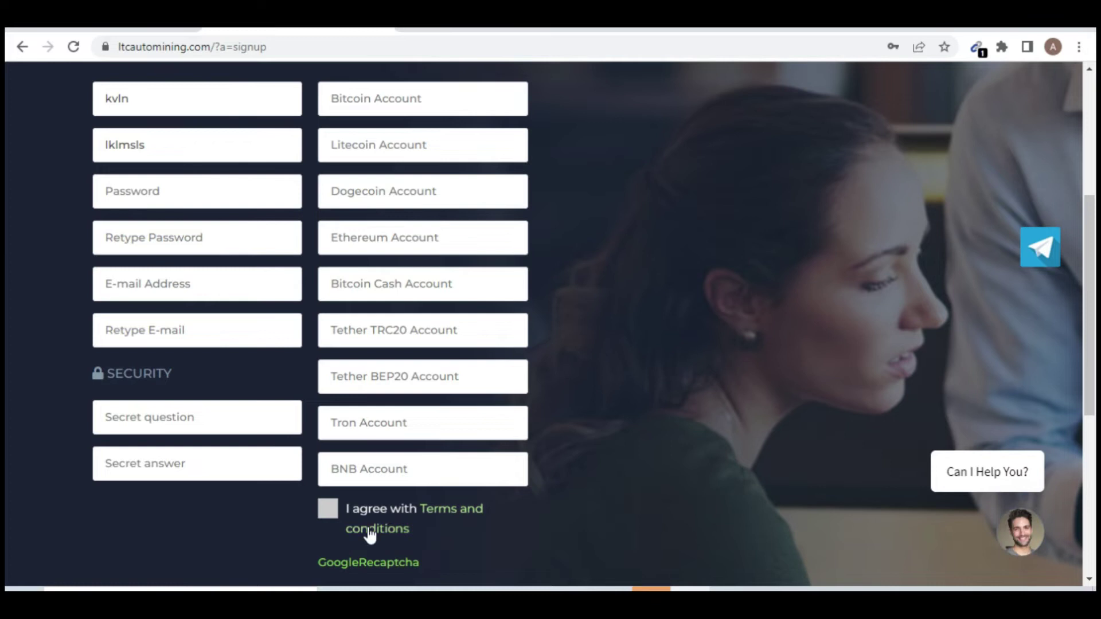
pyautogui.scroll(-2, 370, 533)
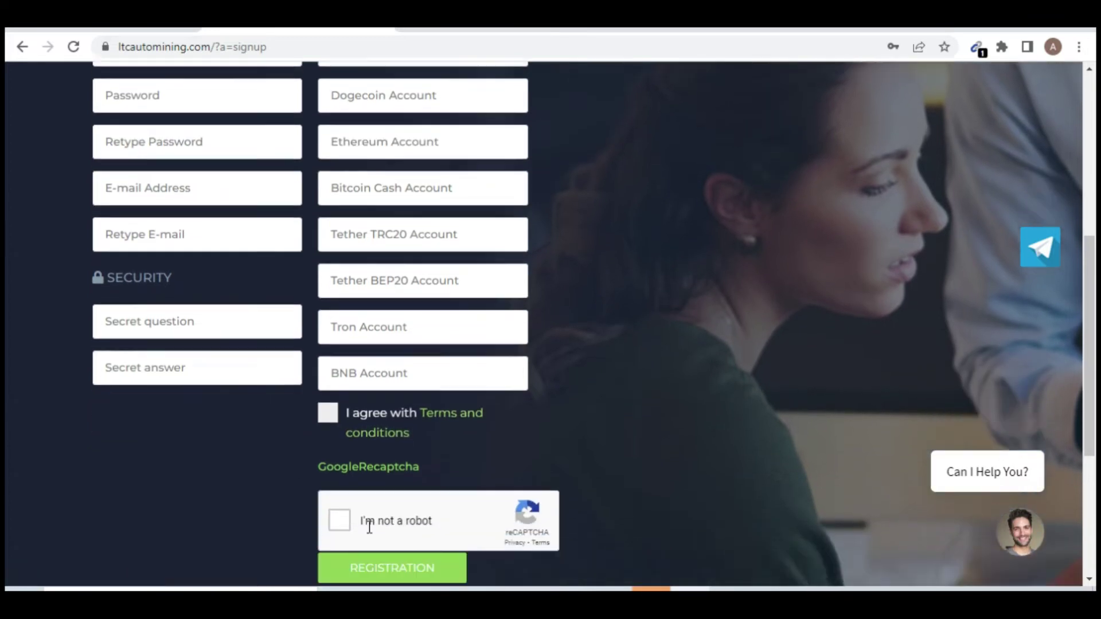
pyautogui.scroll(-2, 370, 527)
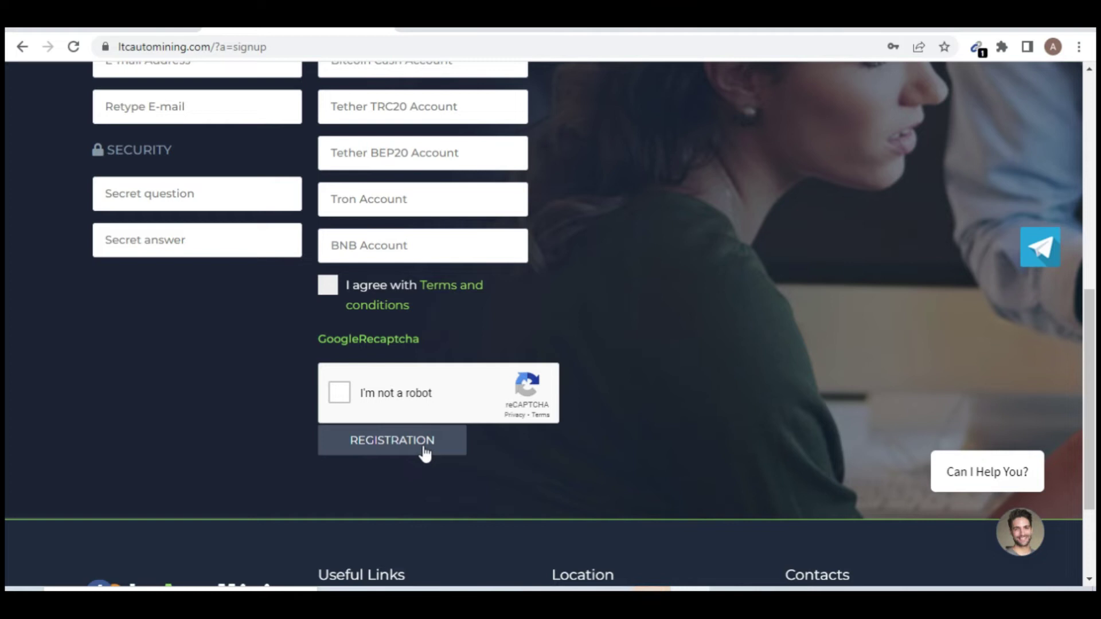
pyautogui.scroll(10, 424, 453)
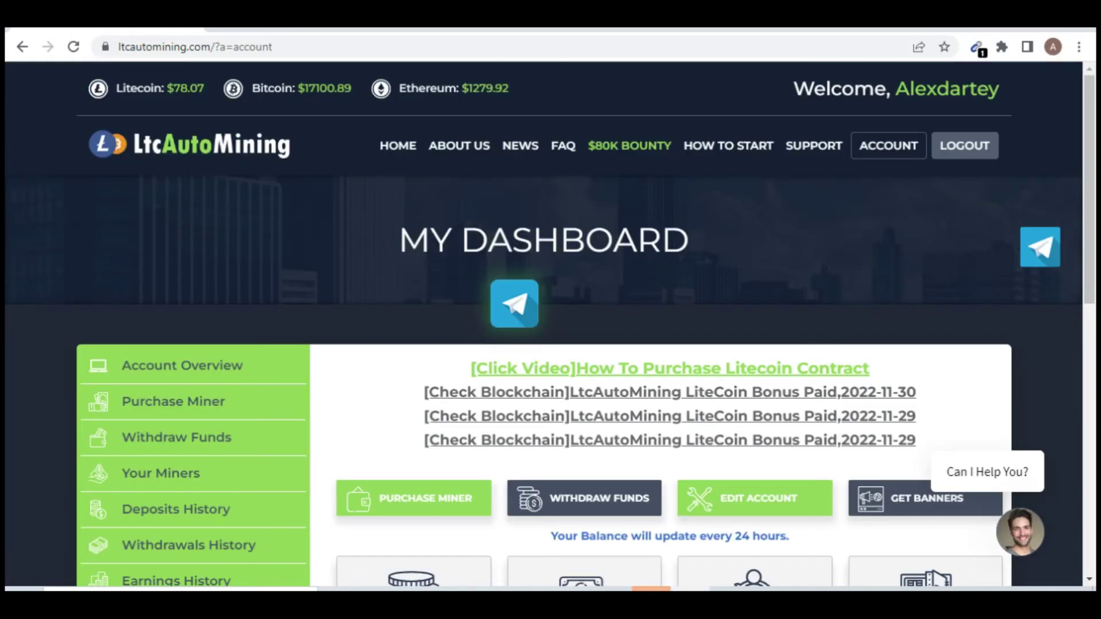
# Step: Examine the account dashboard's balance, live mining, active miner, total withdrawn and referral link details
pyautogui.scroll(-2, 551, 324)
pyautogui.scroll(-4, 49, 175)
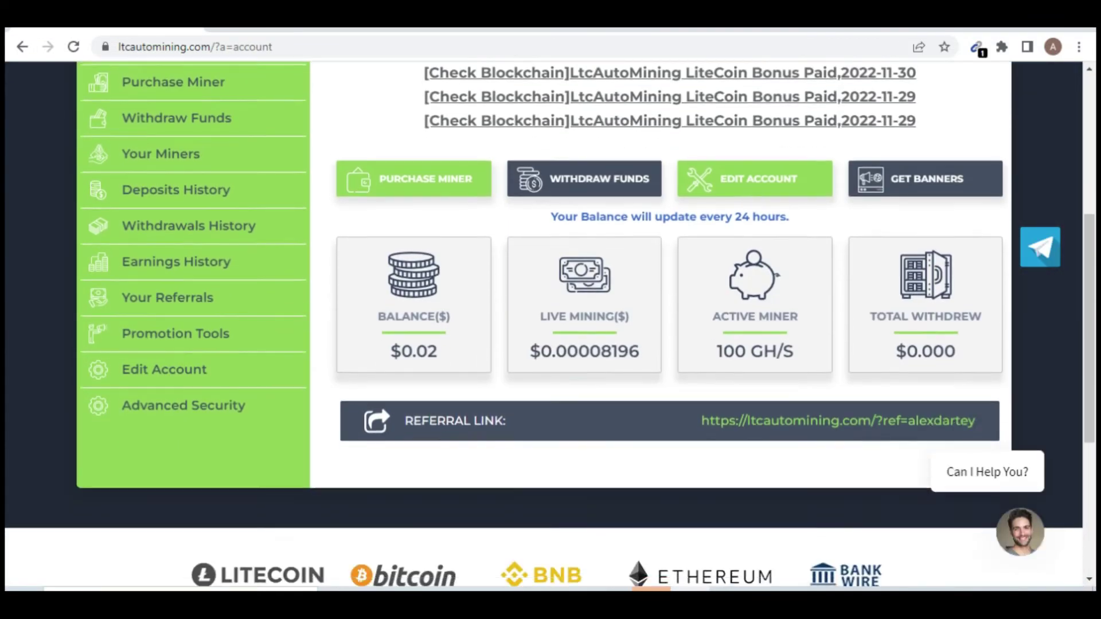
pyautogui.scroll(1, 48, 175)
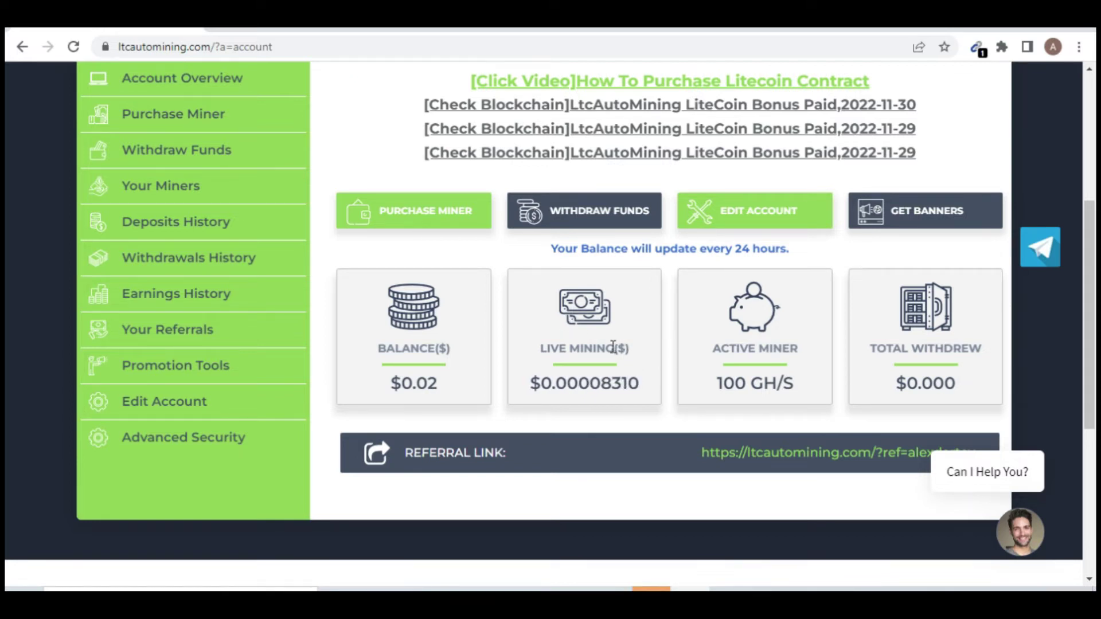
pyautogui.scroll(1, 613, 346)
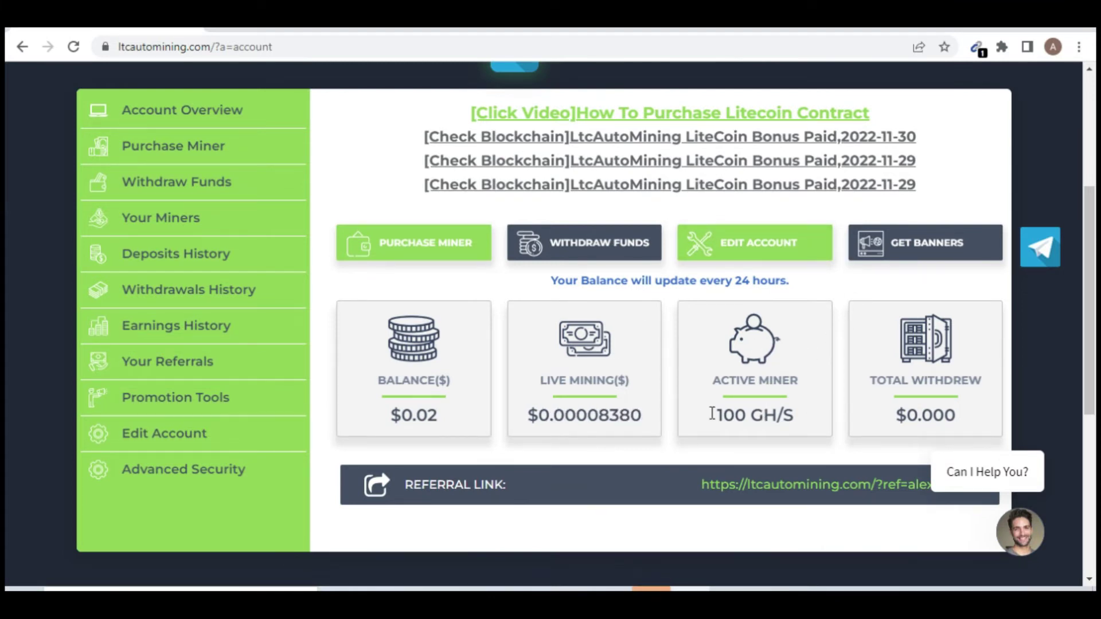
pyautogui.scroll(2, 612, 406)
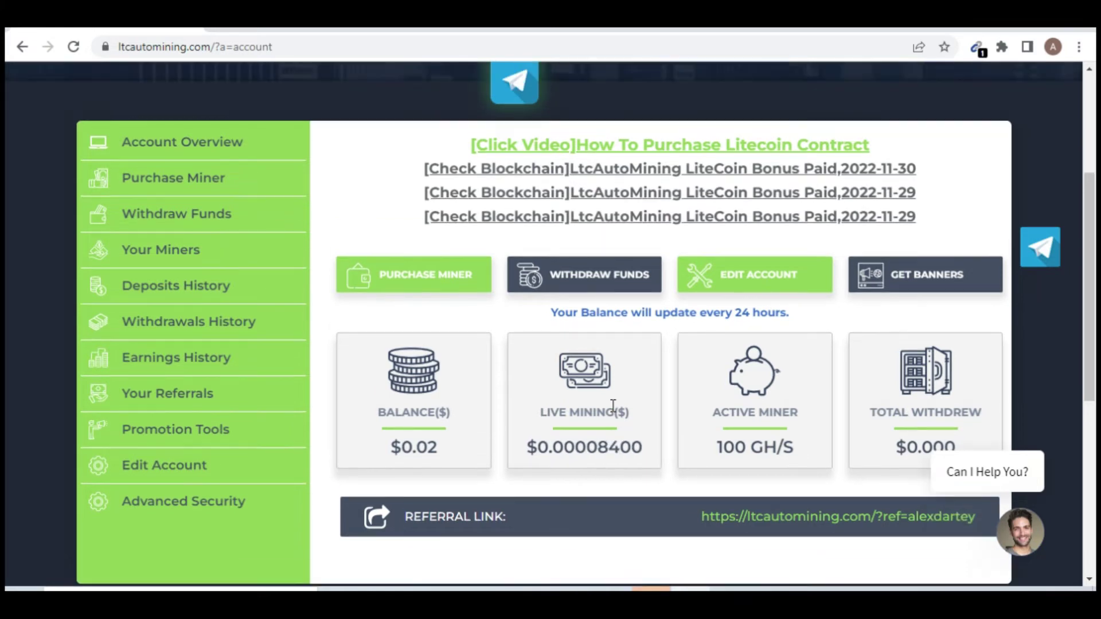
pyautogui.scroll(2, 611, 406)
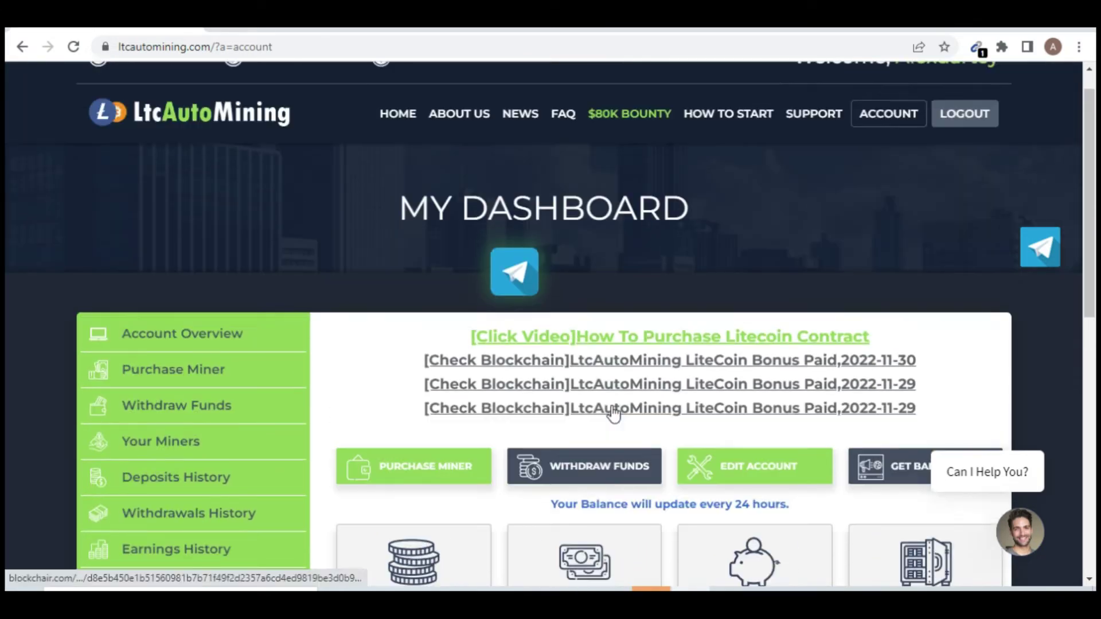
pyautogui.scroll(-3, 613, 408)
pyautogui.scroll(-1, 612, 408)
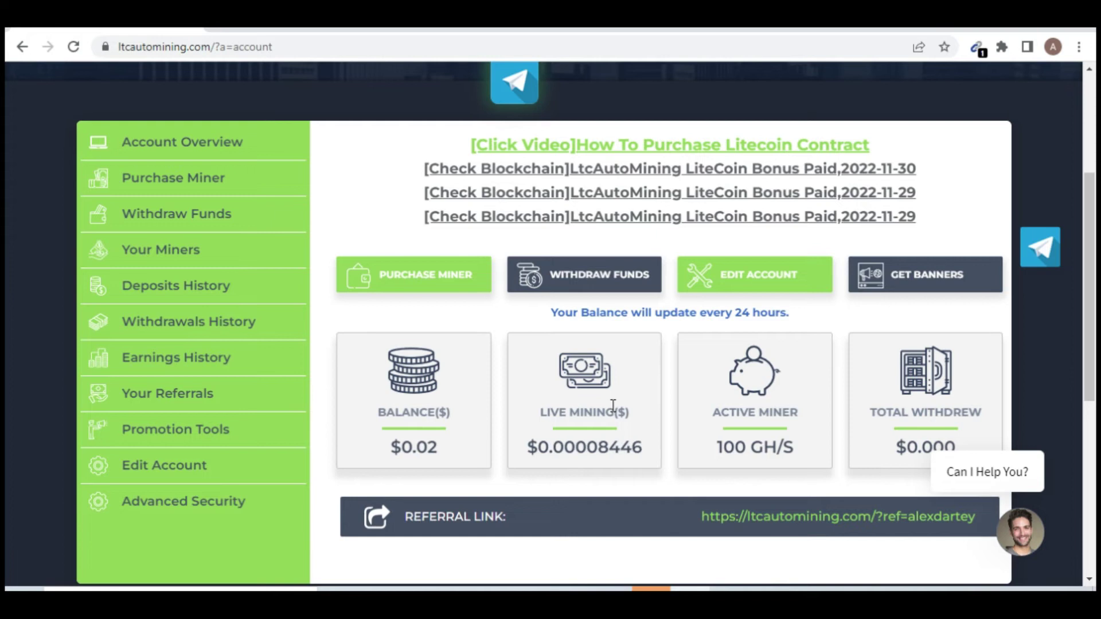
pyautogui.scroll(1, 612, 405)
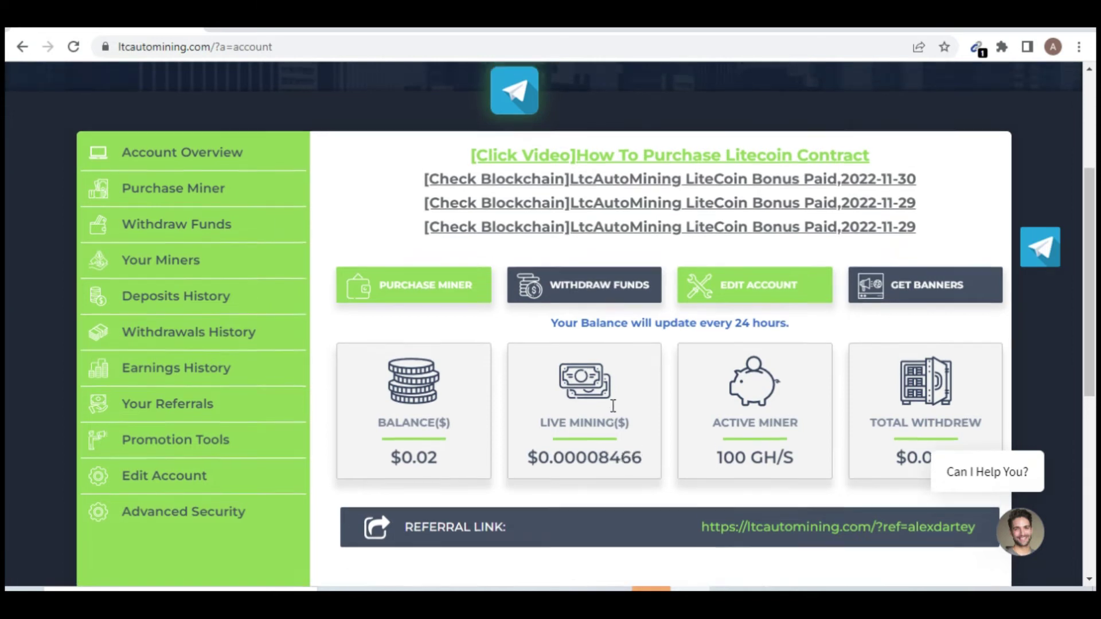
pyautogui.scroll(3, 611, 407)
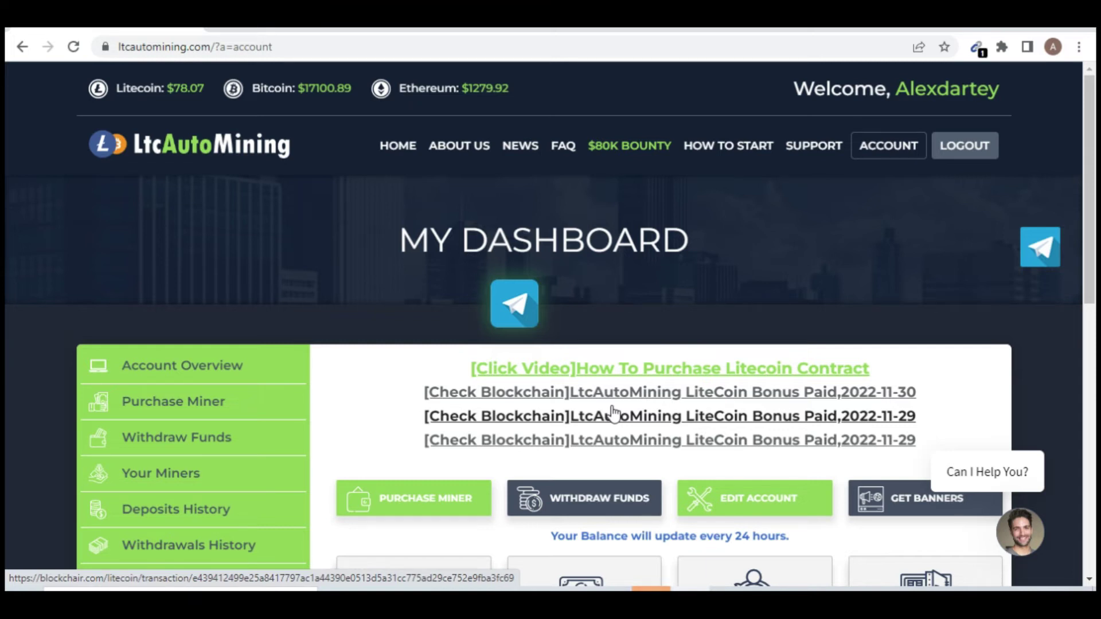
pyautogui.scroll(-2, 612, 411)
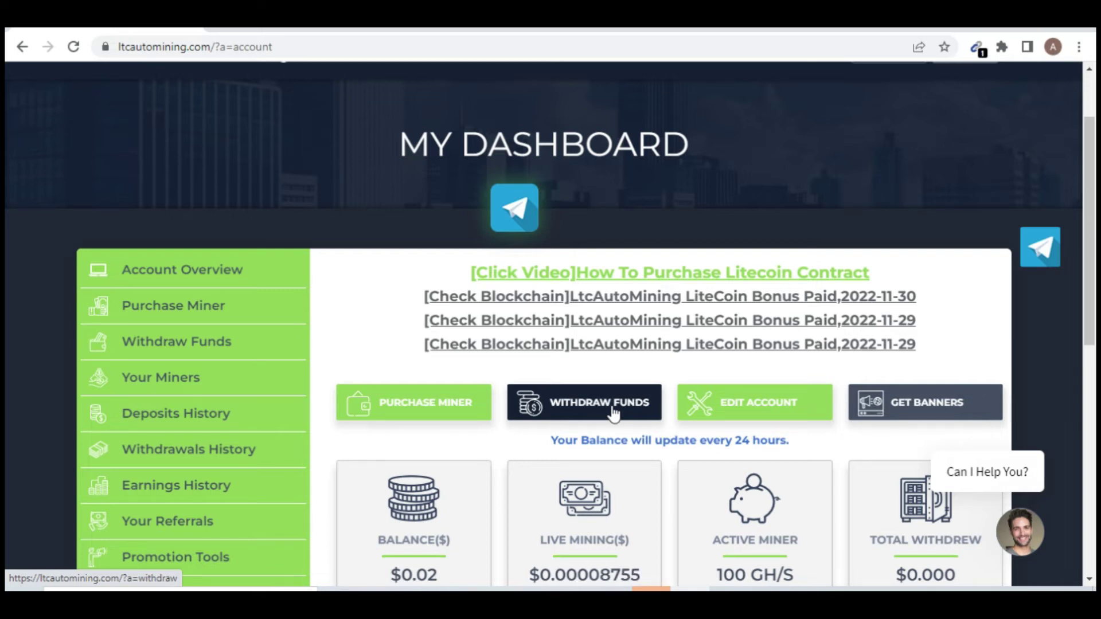
pyautogui.scroll(-1, 612, 411)
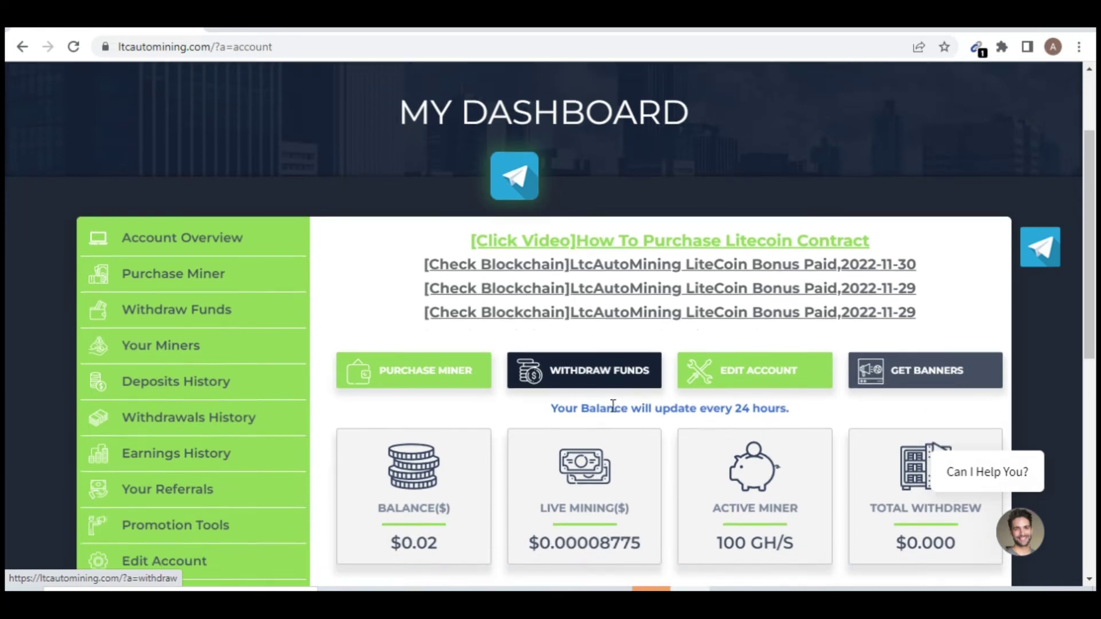
pyautogui.scroll(-2, 612, 406)
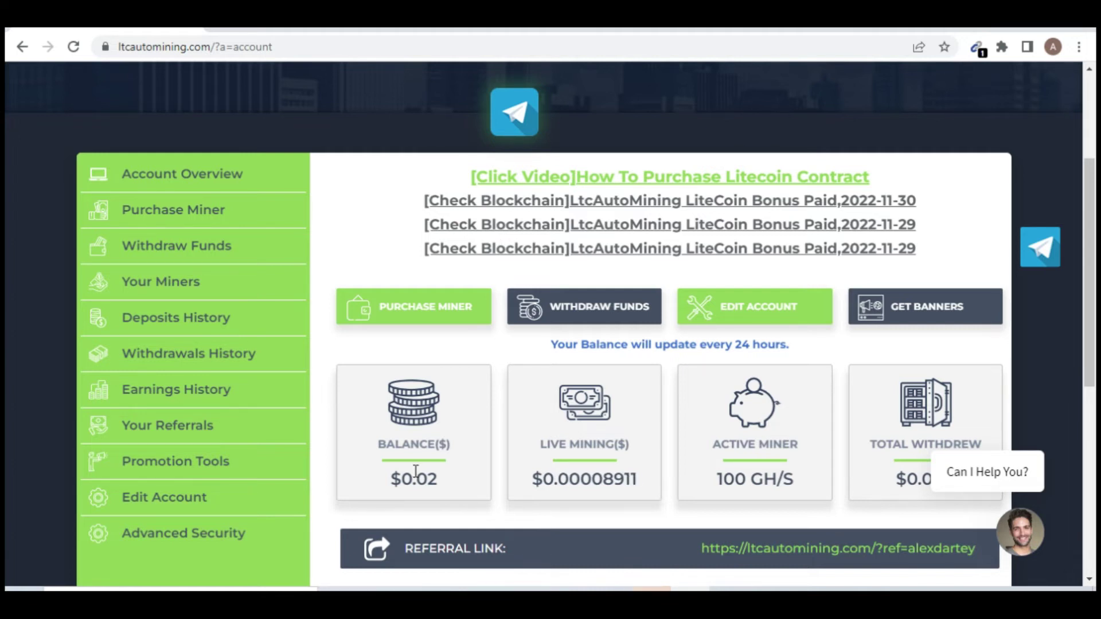
pyautogui.scroll(-1, 415, 472)
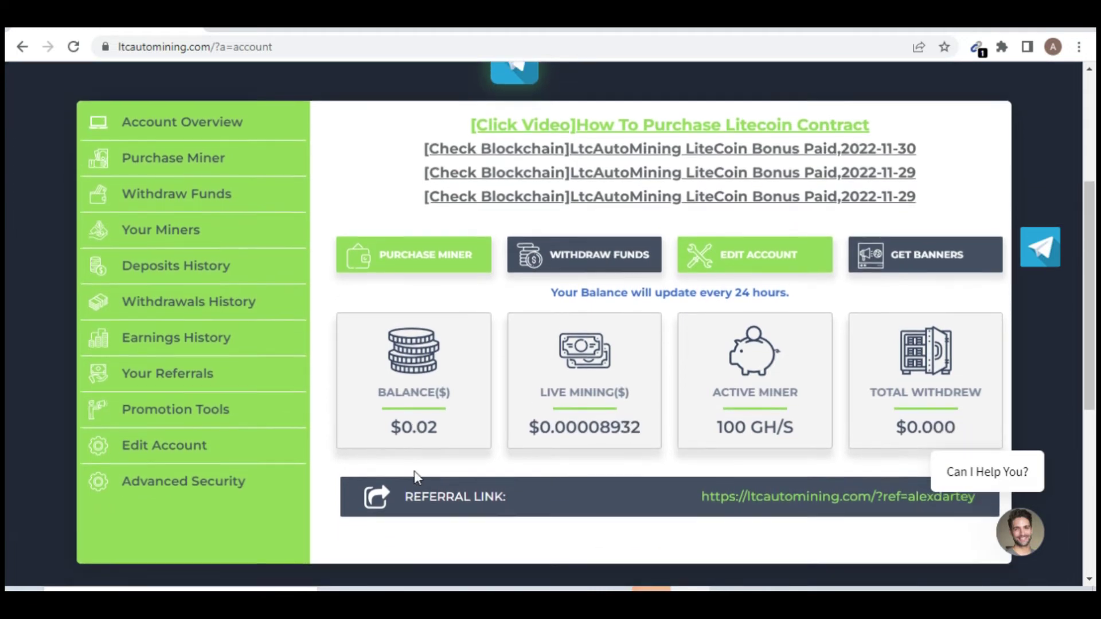
pyautogui.scroll(1, 415, 474)
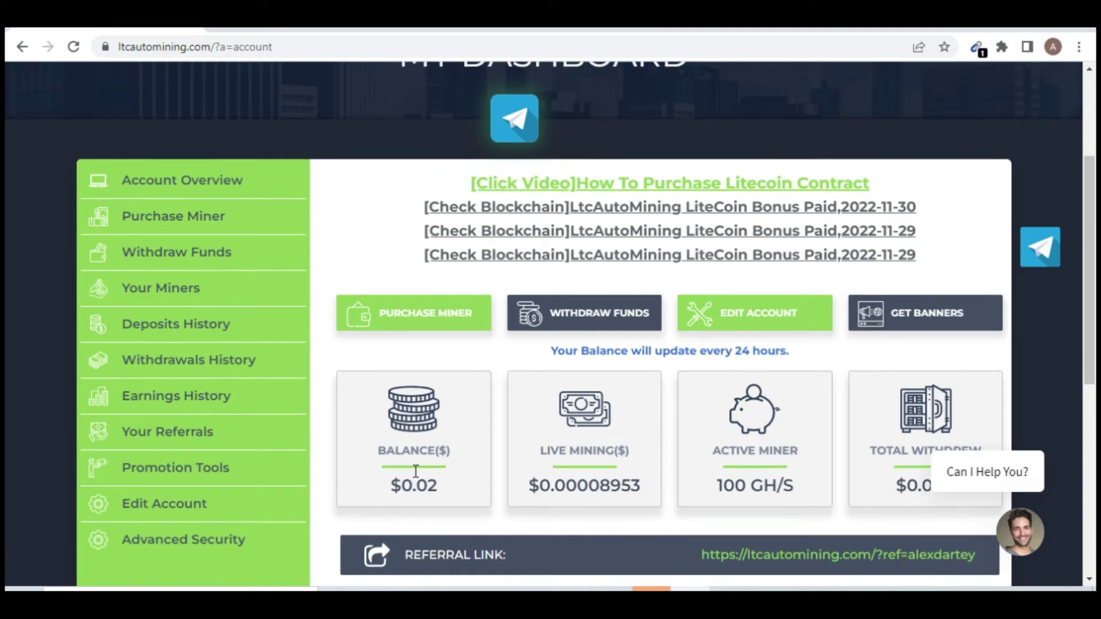
pyautogui.scroll(1, 416, 471)
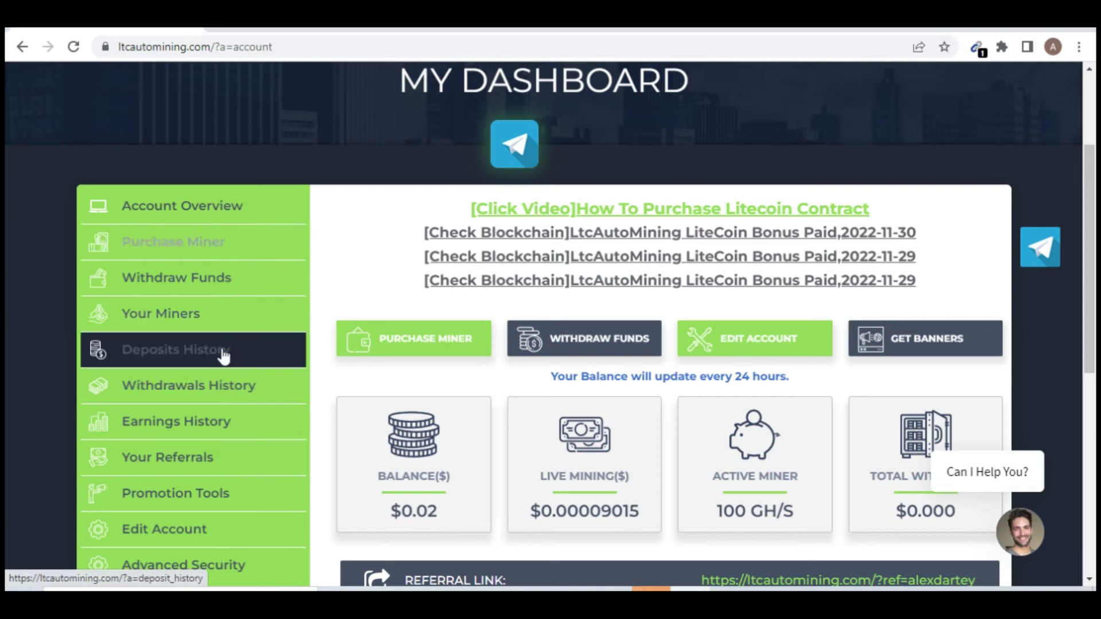
# Step: Open the Withdraw Funds page and check the available currencies, the minimum Litecoin withdrawal and the request form
pyautogui.click(179, 278)
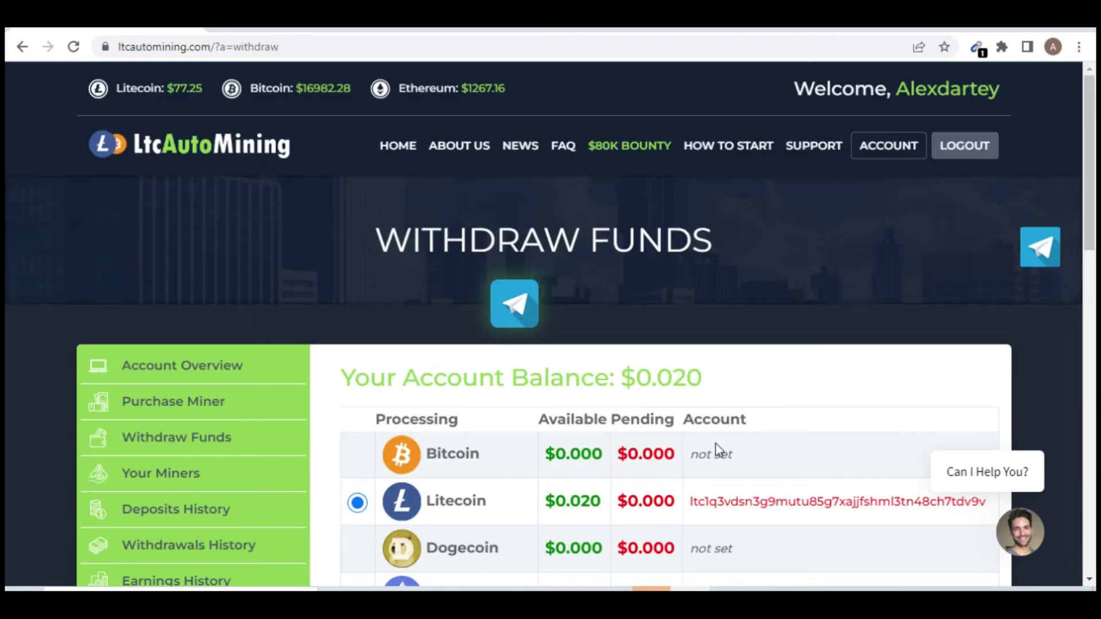
pyautogui.scroll(-2, 716, 447)
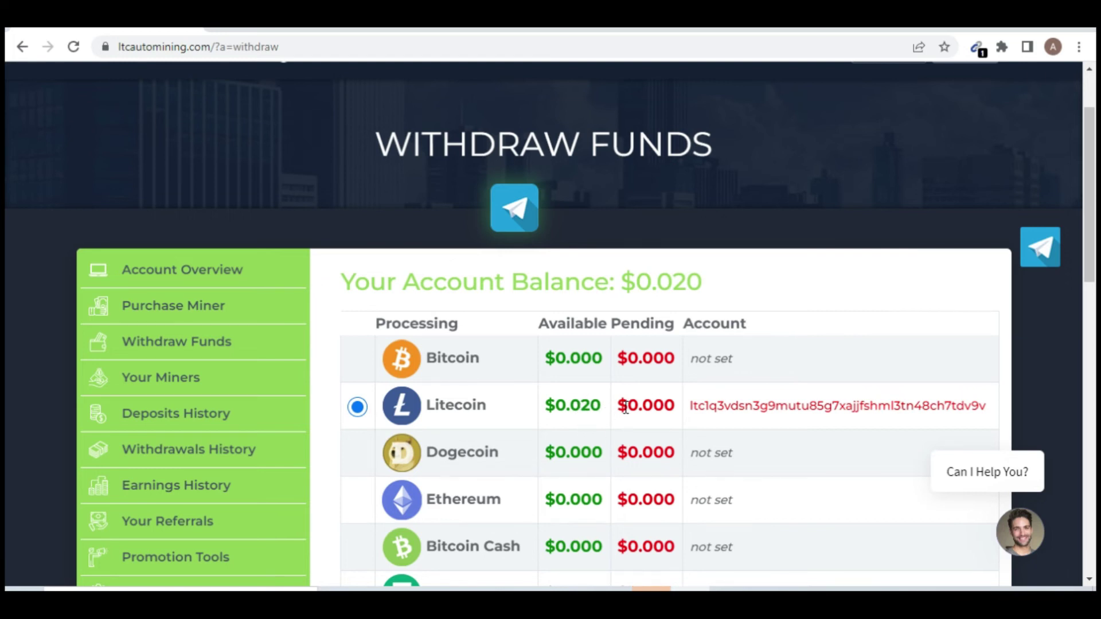
pyautogui.scroll(-2, 624, 407)
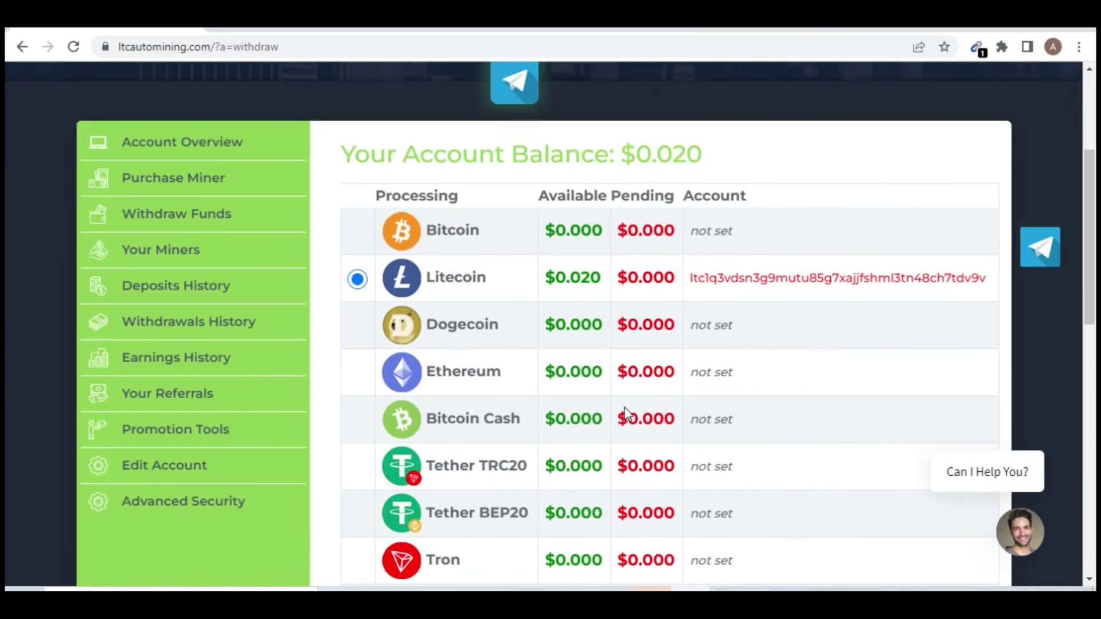
pyautogui.scroll(-1, 624, 412)
pyautogui.scroll(-4, 625, 413)
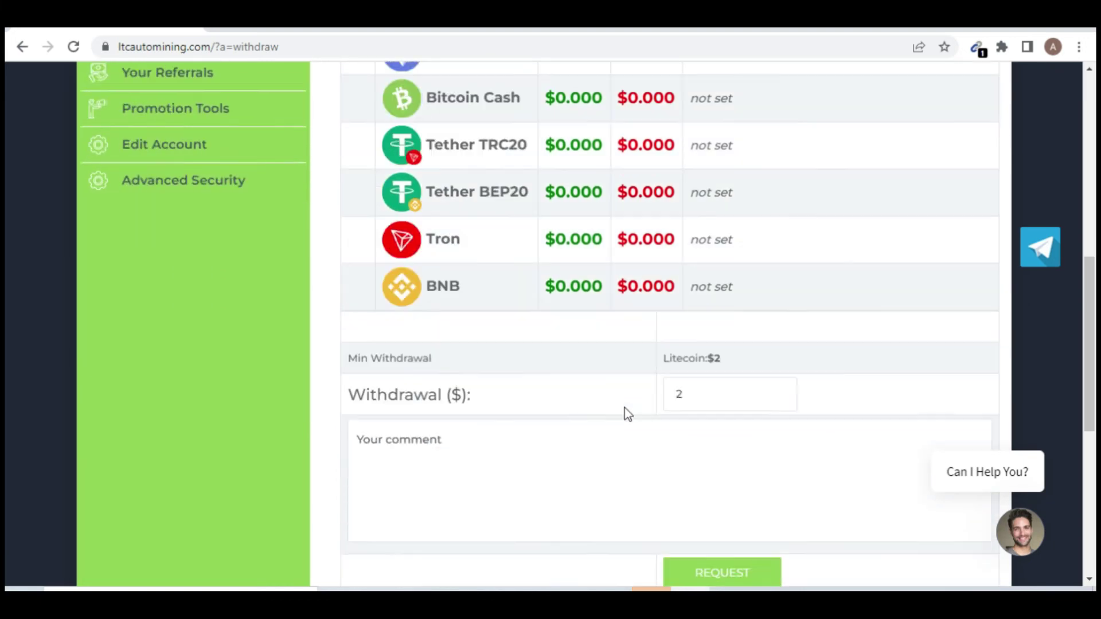
pyautogui.scroll(-1, 627, 411)
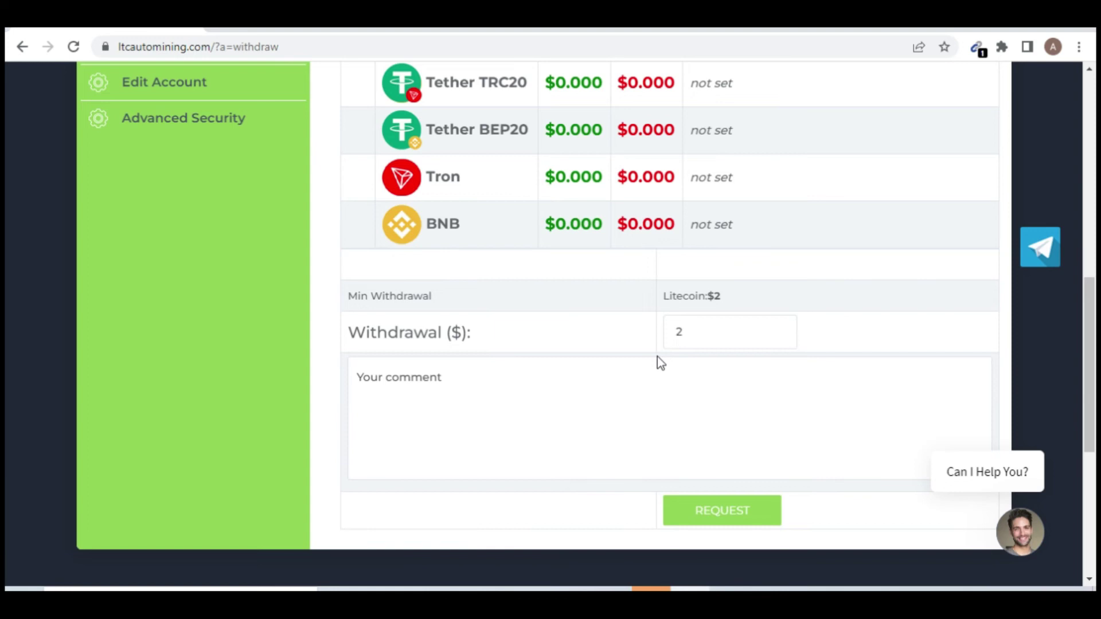
pyautogui.scroll(-1, 680, 390)
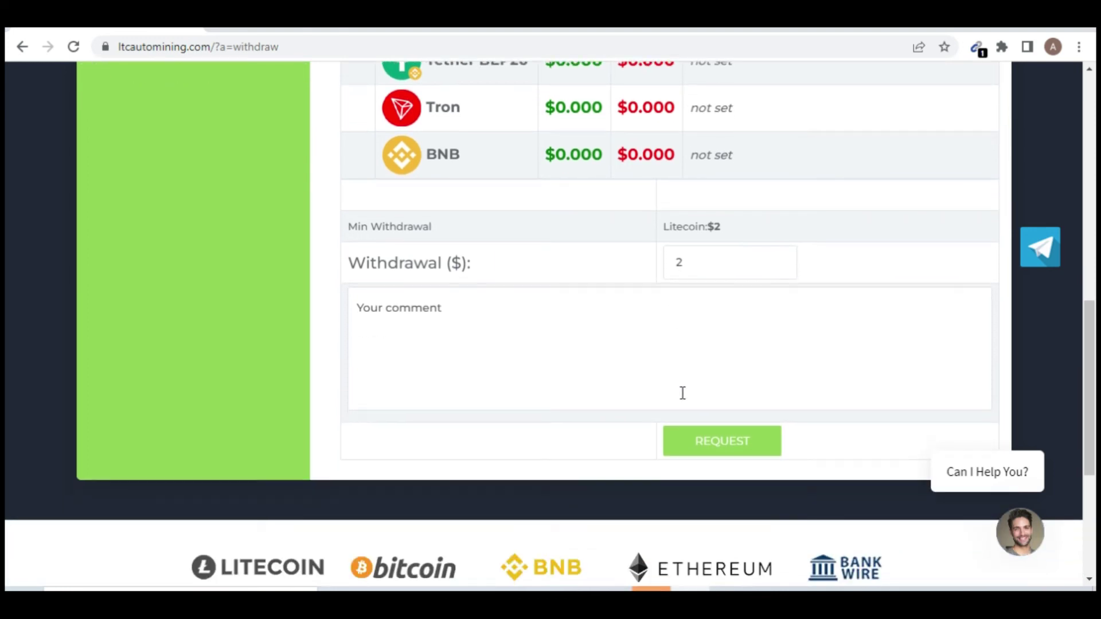
pyautogui.scroll(-1, 682, 392)
pyautogui.scroll(-2, 681, 394)
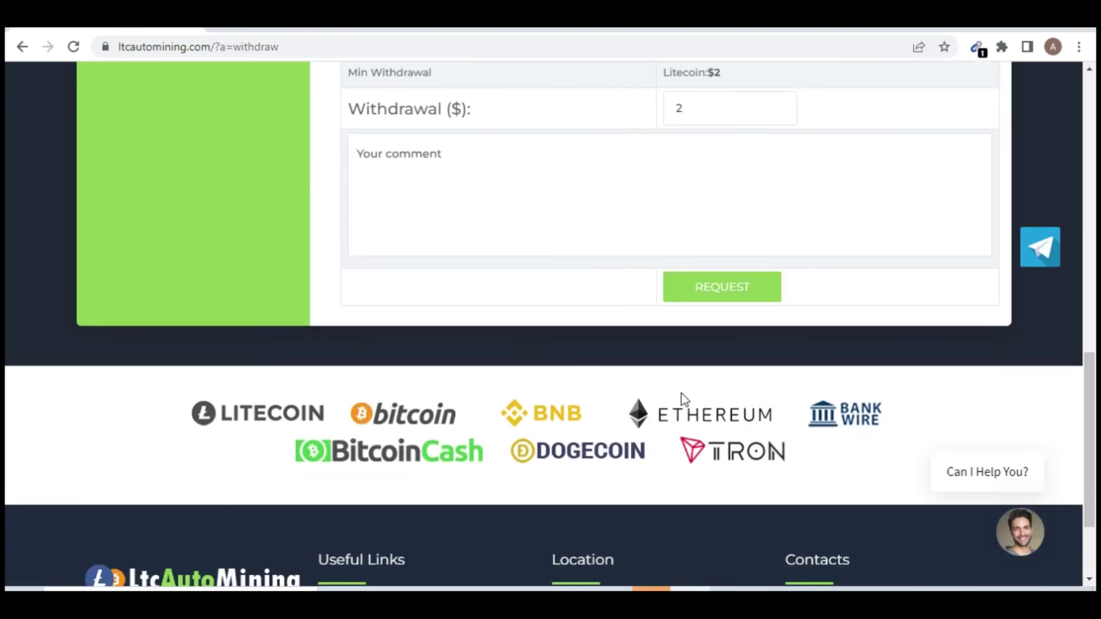
# Step: Review the account balance and the available and pending amounts per currency in the withdrawal table
pyautogui.scroll(5, 681, 393)
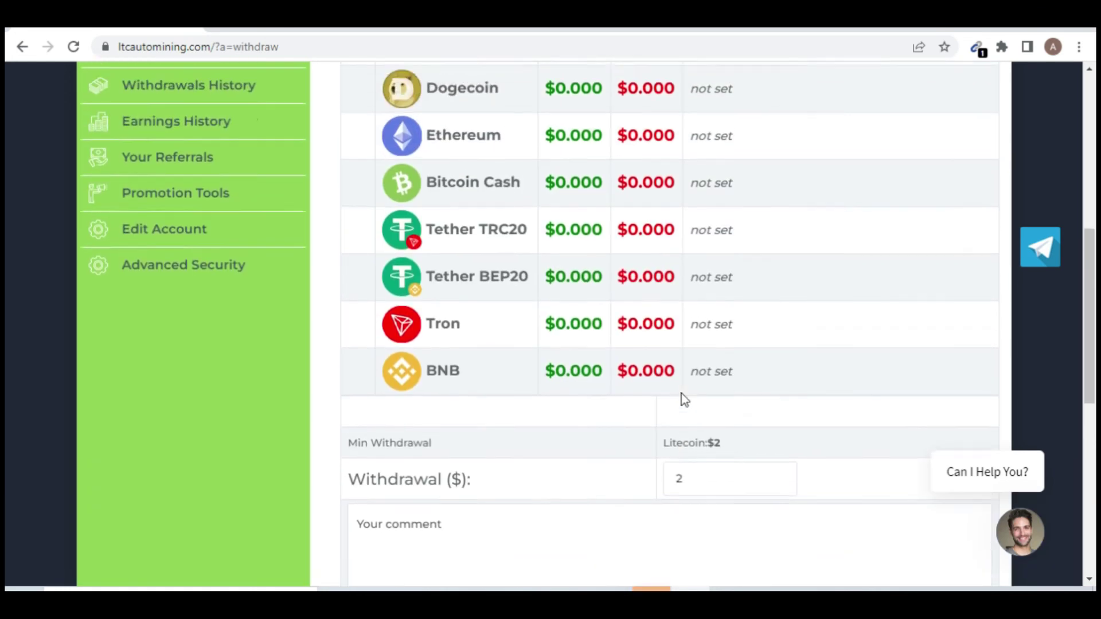
pyautogui.scroll(3, 681, 393)
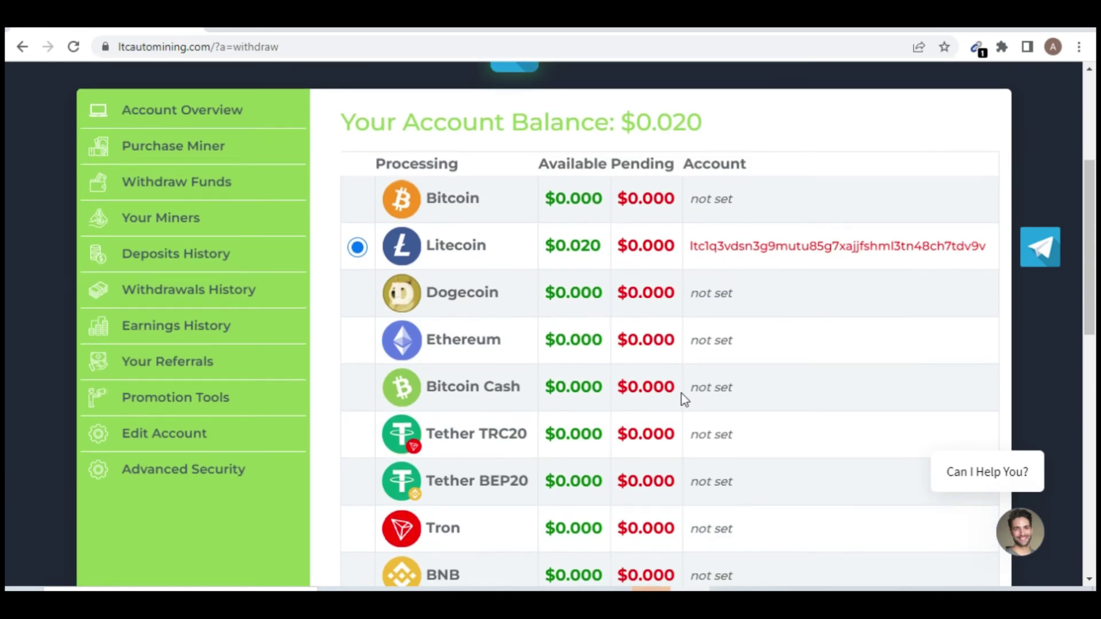
pyautogui.scroll(1, 681, 393)
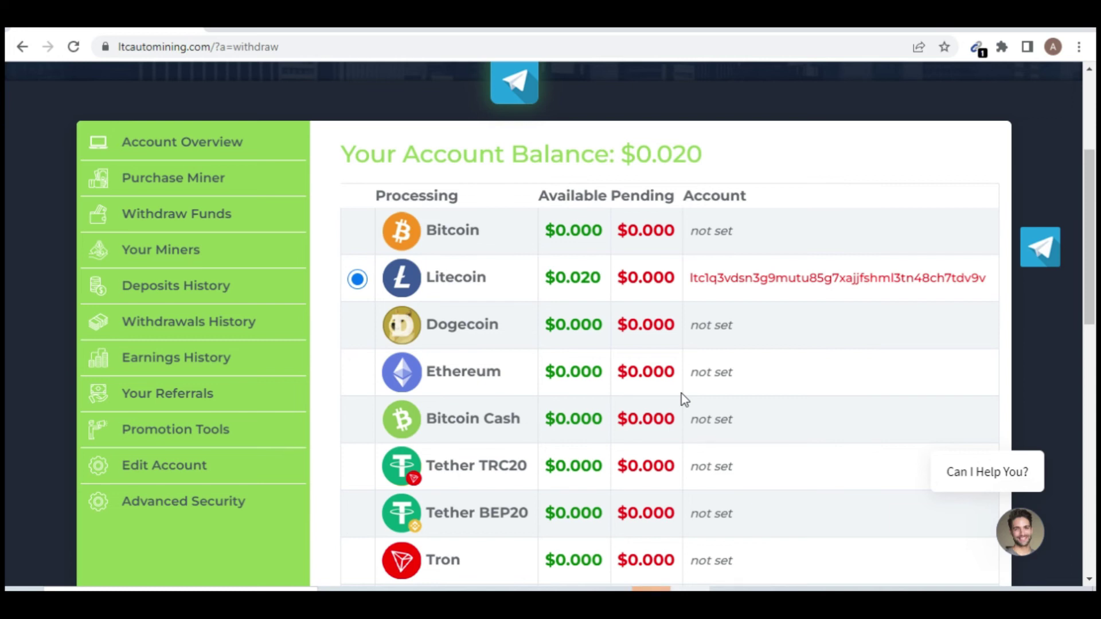
pyautogui.scroll(1, 681, 393)
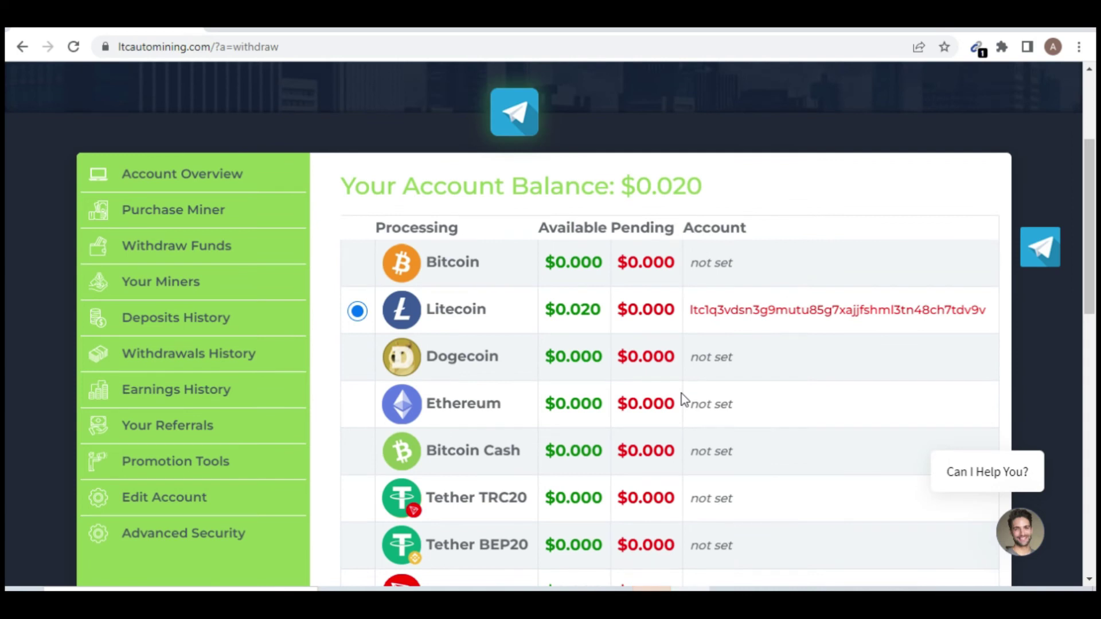
pyautogui.scroll(3, 681, 394)
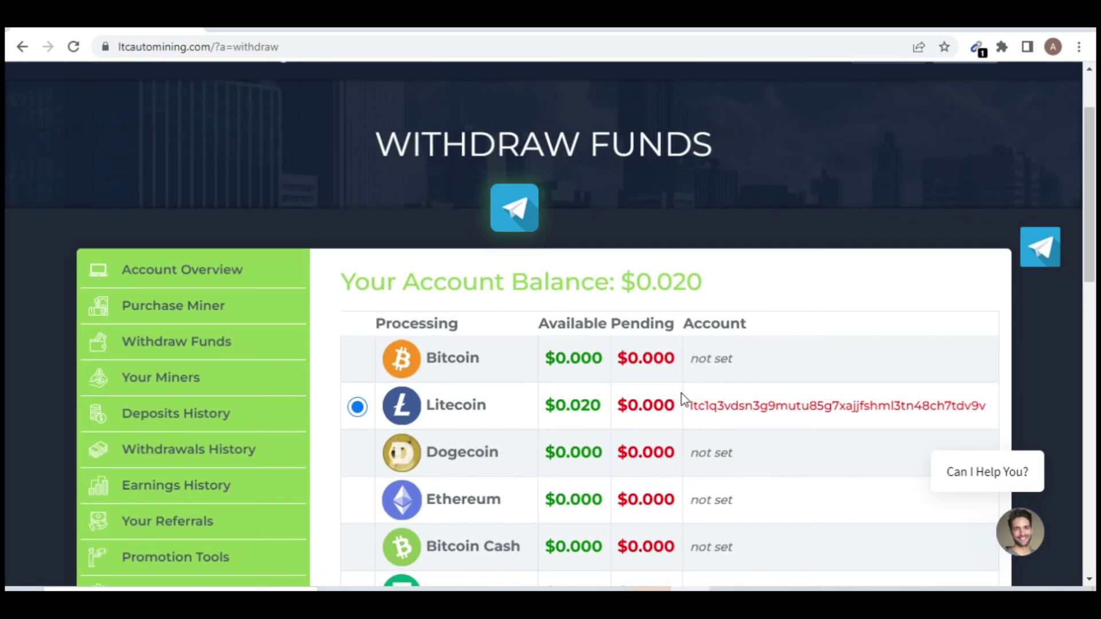
pyautogui.scroll(-1, 681, 393)
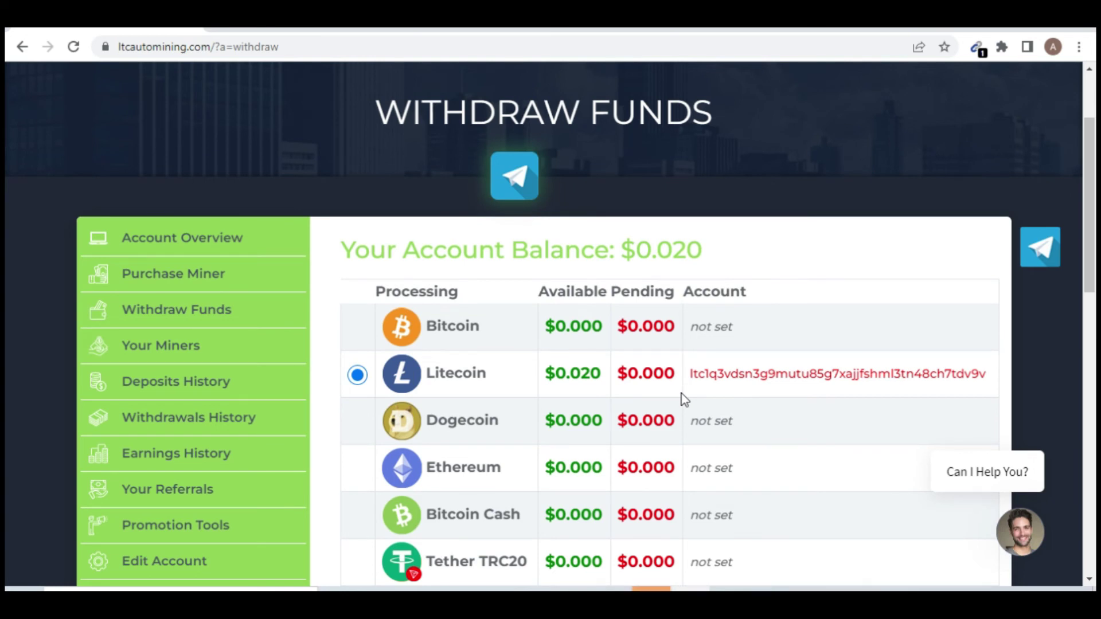
# Step: Open the Purchase Miner page and examine the Litecoin miner contract plans and the deposit funding options
pyautogui.click(166, 276)
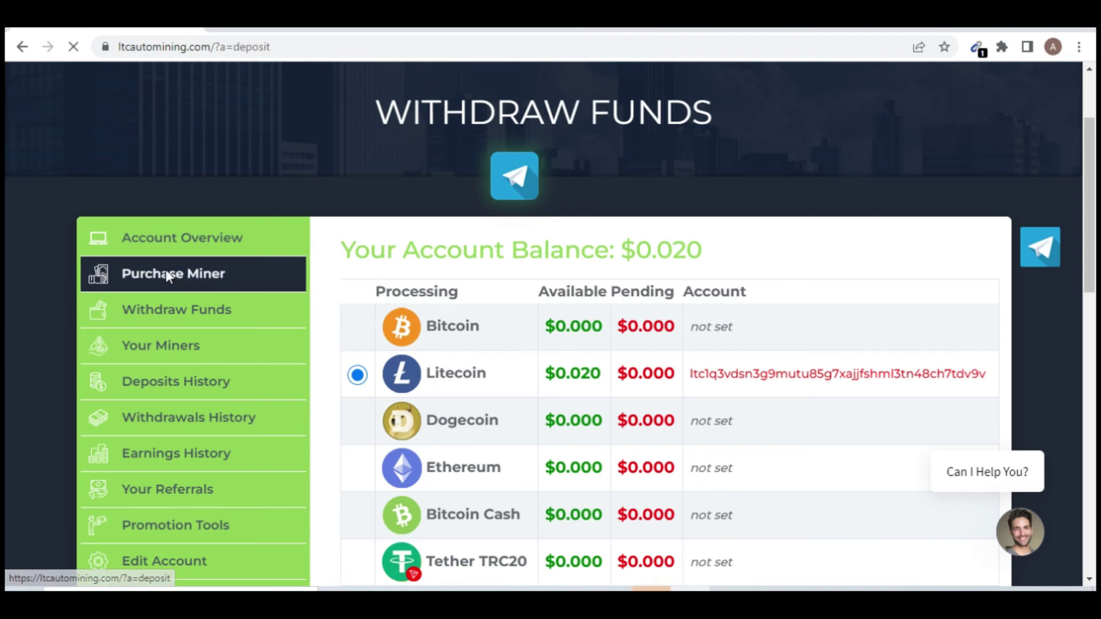
pyautogui.scroll(-2, 168, 278)
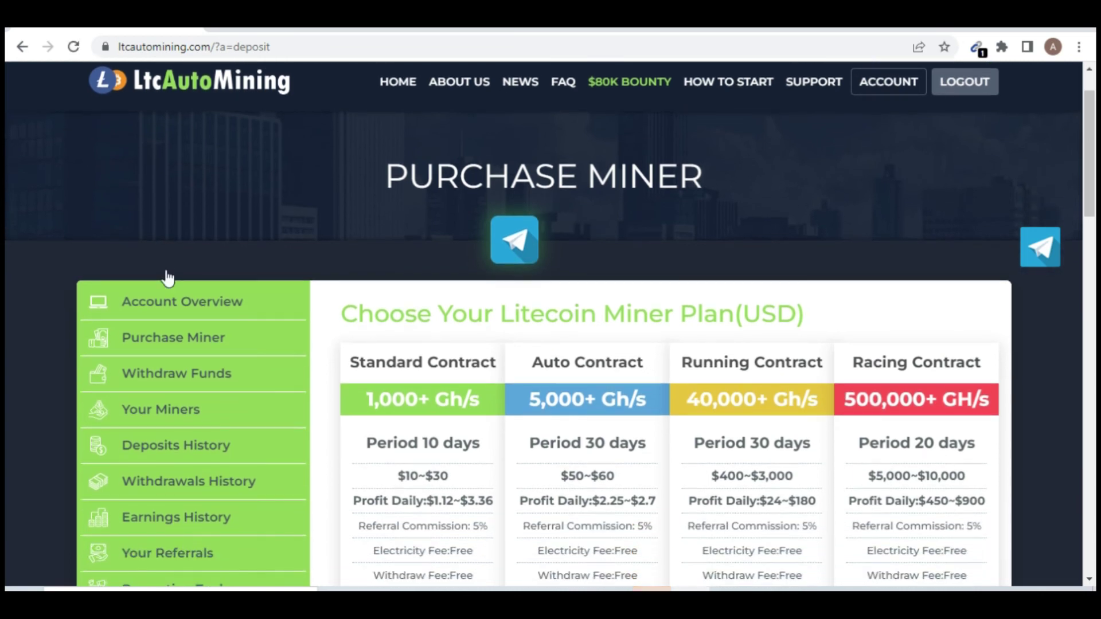
pyautogui.scroll(-2, 168, 278)
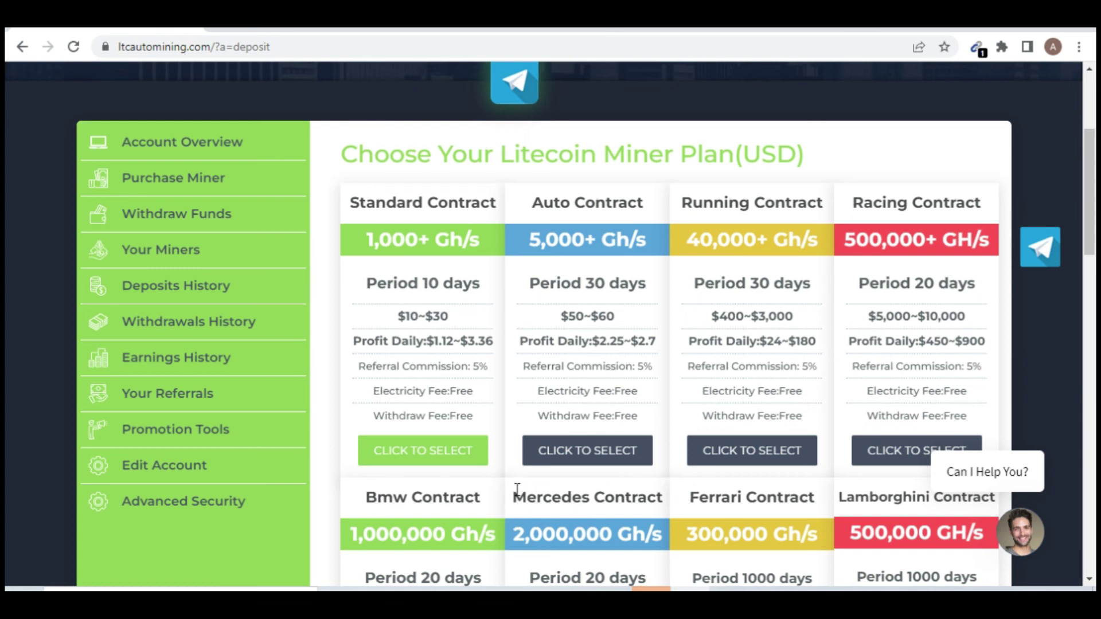
pyautogui.scroll(-7, 517, 489)
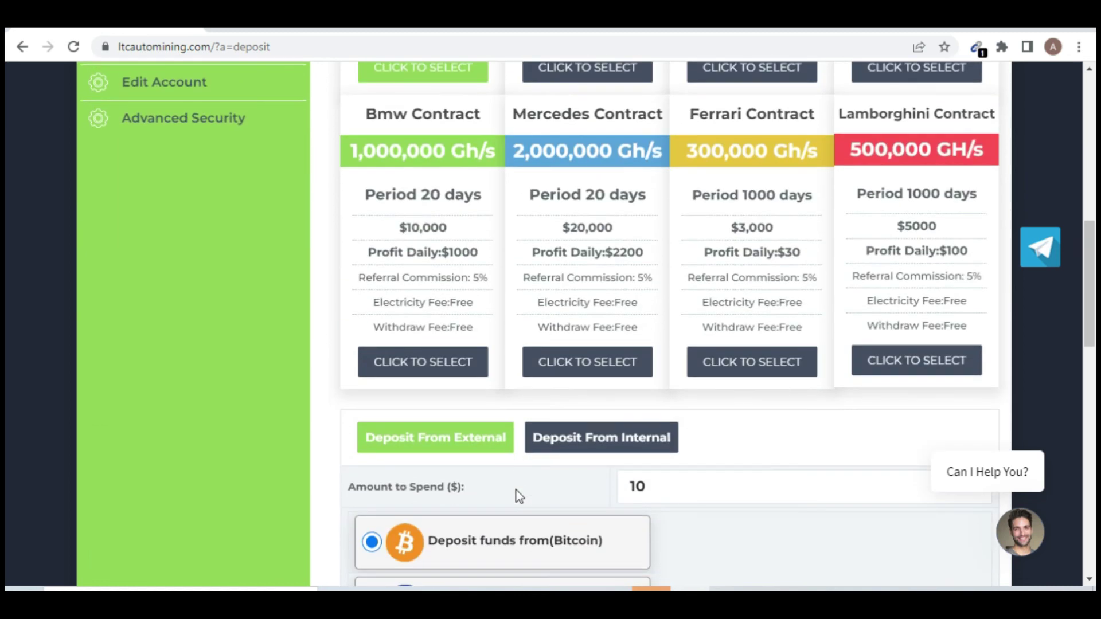
pyautogui.scroll(-1, 516, 490)
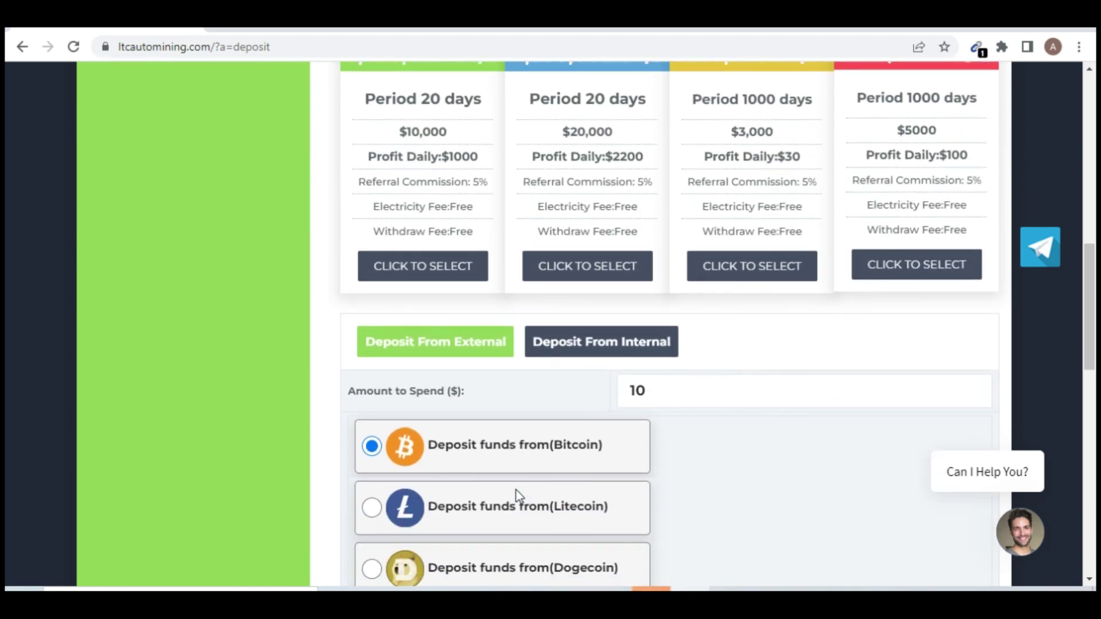
pyautogui.scroll(12, 516, 490)
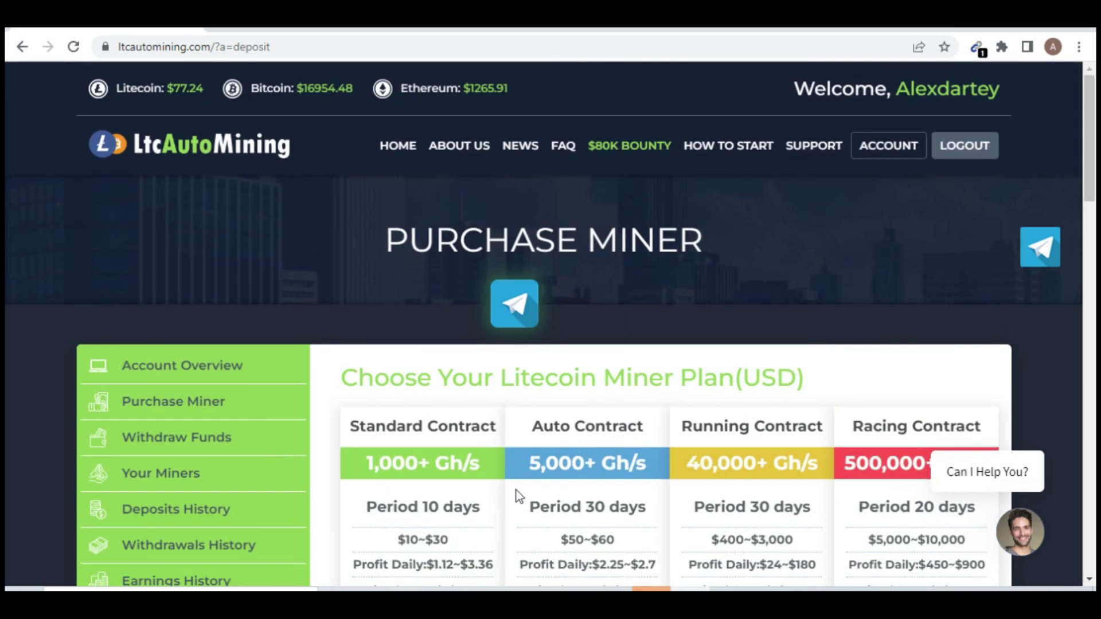